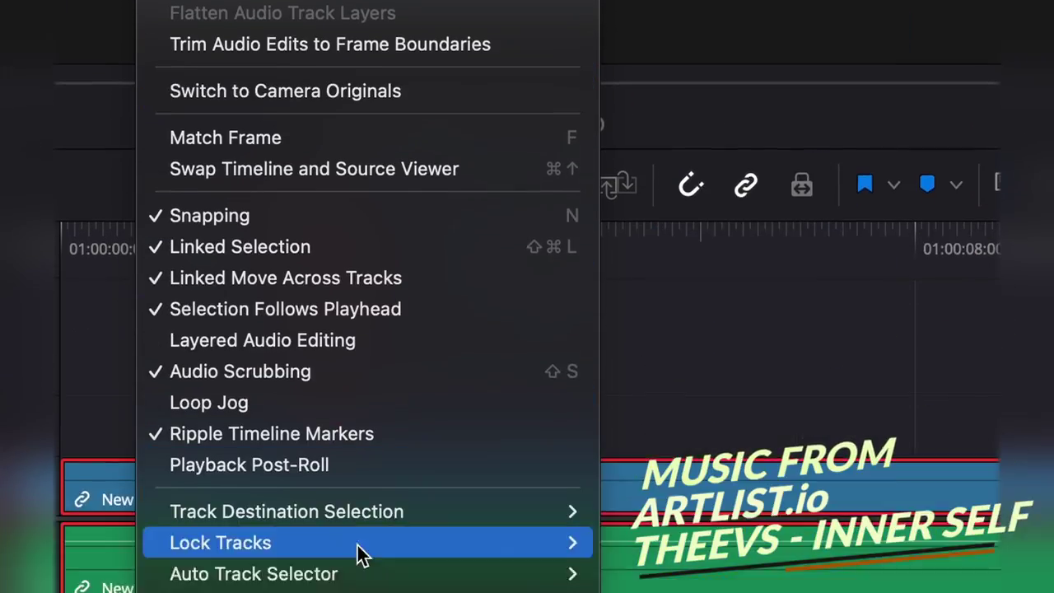
- Apply 1.33 output blanking from the Timeline menu so black bars frame the clip
{"action": "mouse_move", "coordinate": [380, 540]}
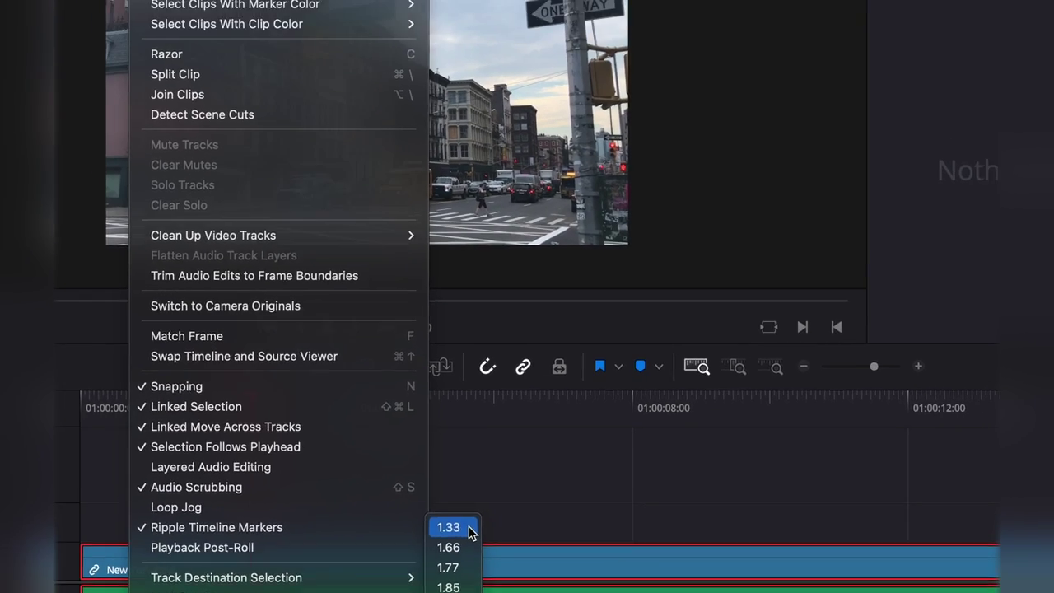
{"action": "left_click", "coordinate": [412, 385]}
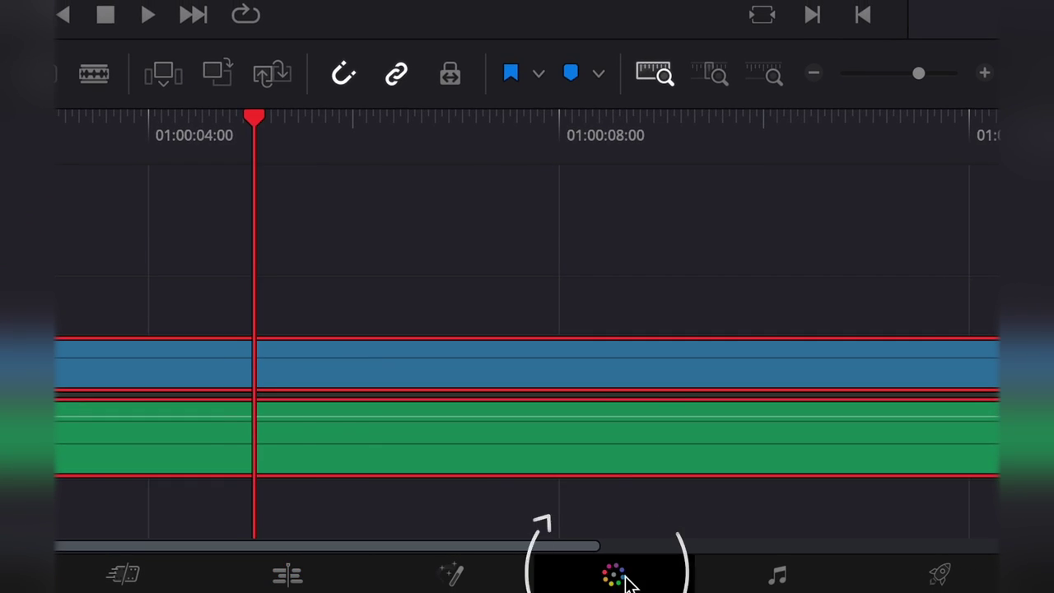
- On the Color page, add serial node 02 and set Contrast 0.850 with Pivot 0.700
{"action": "left_click", "coordinate": [616, 576]}
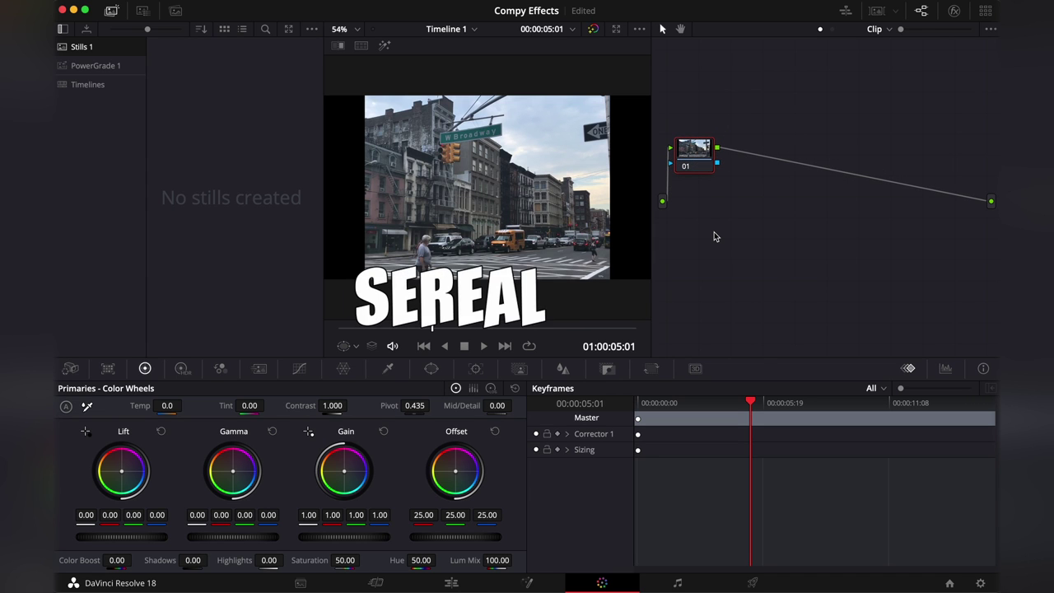
{"action": "key", "text": "alt+s"}
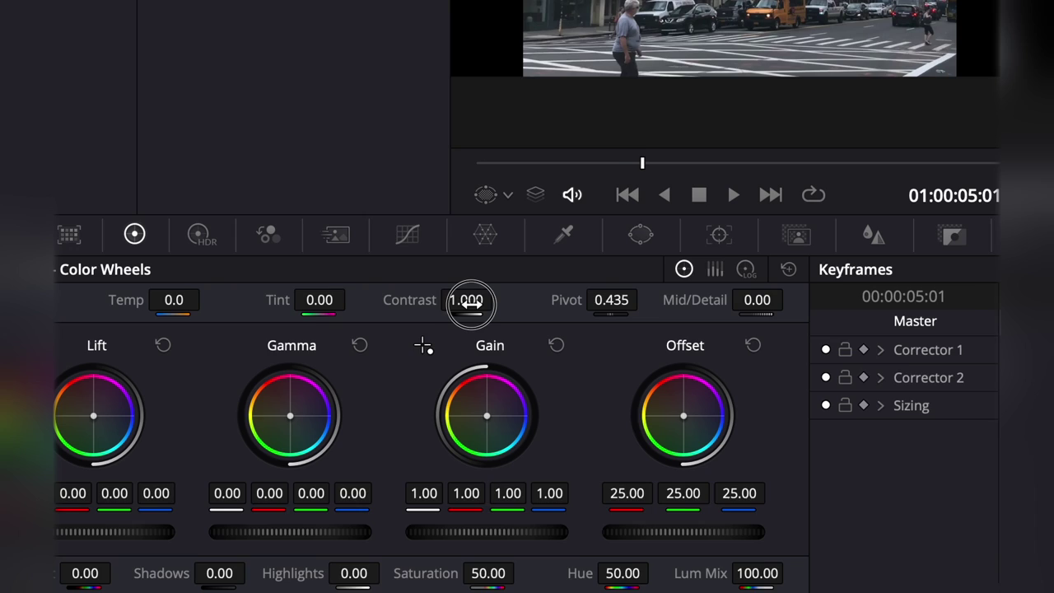
{"action": "left_click_drag", "start_coordinate": [332, 405], "coordinate": [314, 410]}
{"action": "left_click_drag", "start_coordinate": [459, 312], "coordinate": [486, 307]}
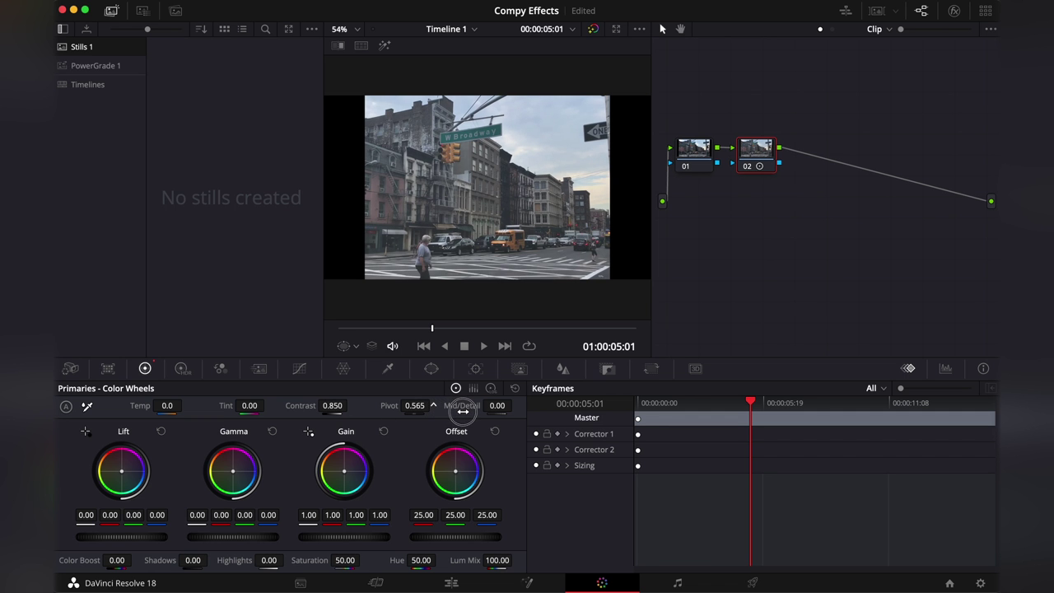
{"action": "left_click_drag", "start_coordinate": [463, 411], "coordinate": [571, 418]}
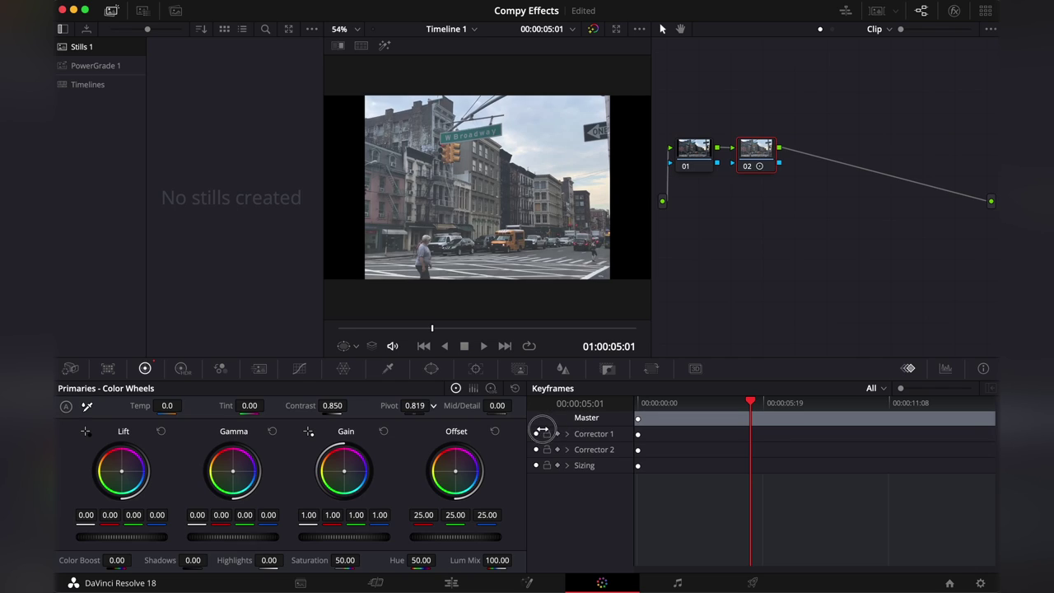
{"action": "left_click_drag", "start_coordinate": [542, 430], "coordinate": [420, 417]}
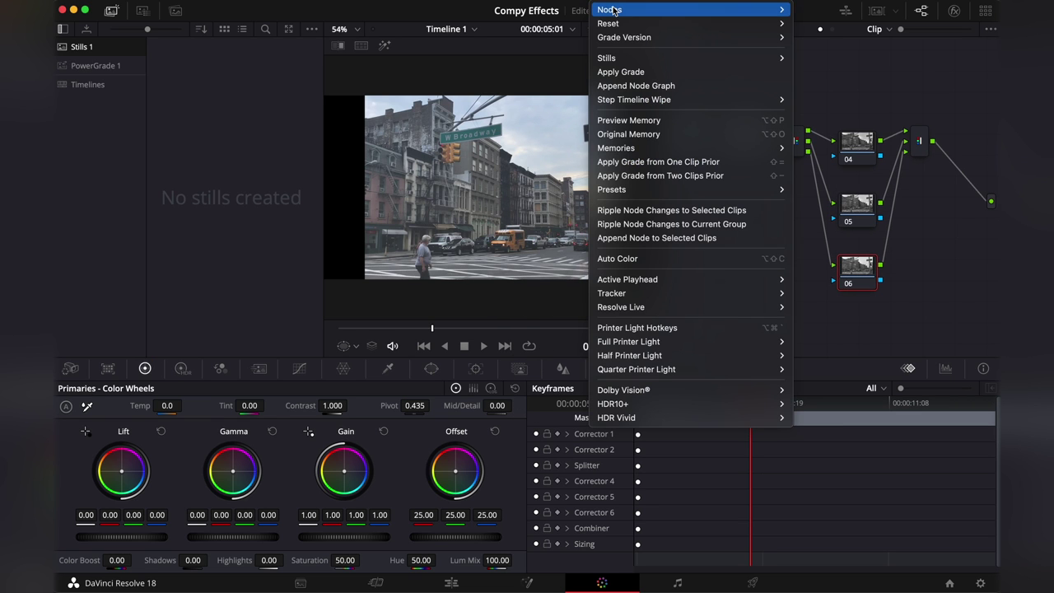
- Add a Splitter Combiner node and move node 08 beside the output
{"action": "mouse_move", "coordinate": [612, 10]}
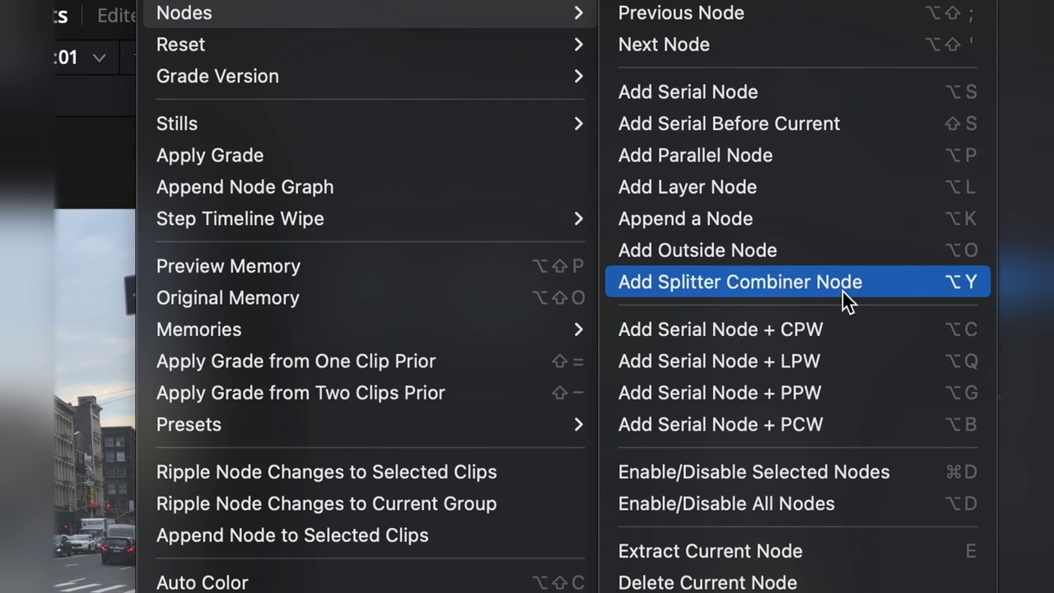
{"action": "left_click", "coordinate": [727, 285]}
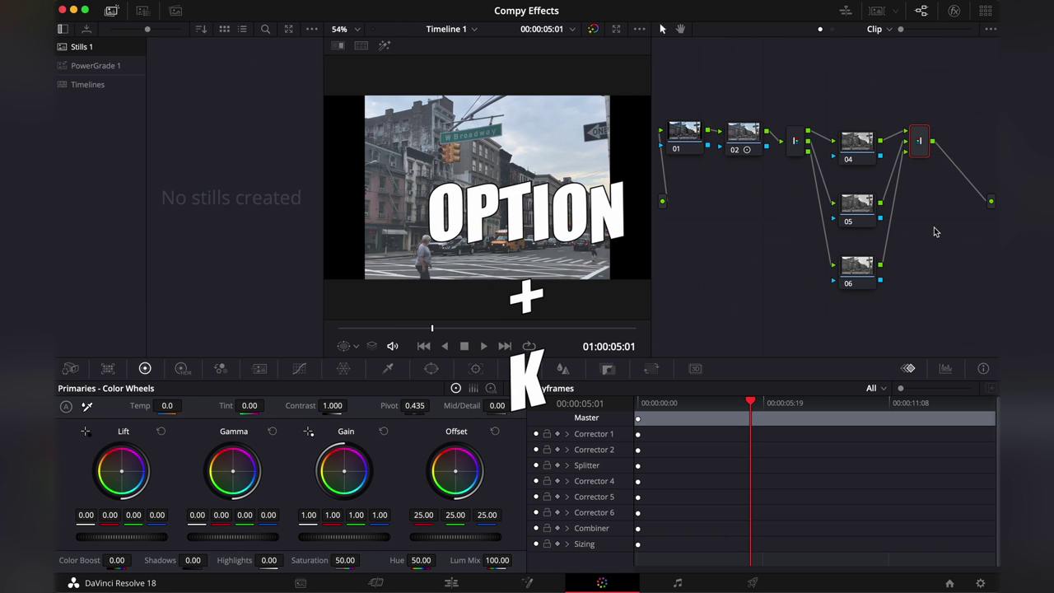
{"action": "left_click_drag", "start_coordinate": [700, 201], "coordinate": [971, 151]}
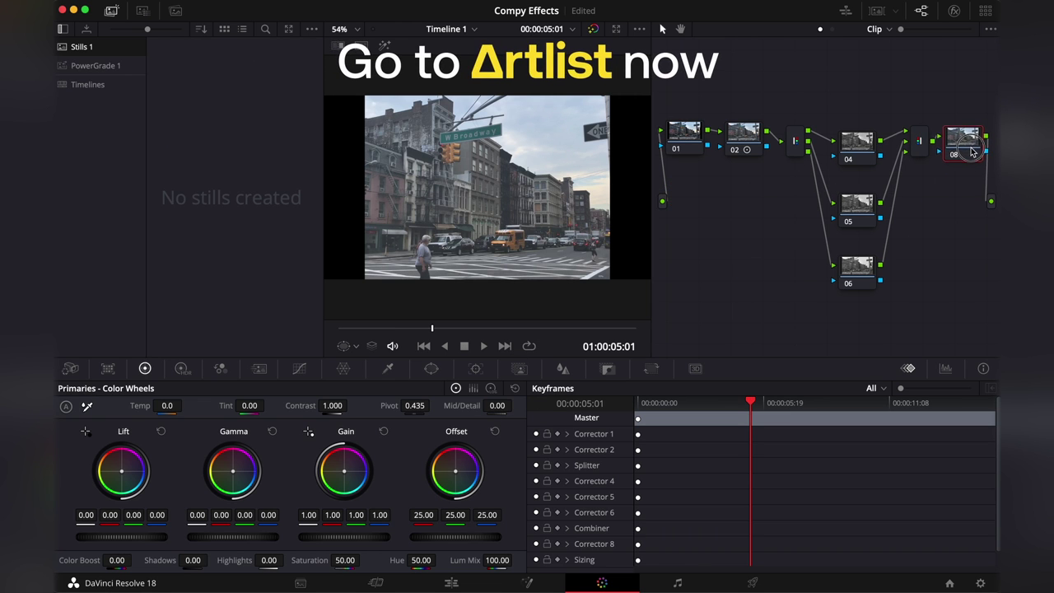
- Label nodes 04, 05 and 06 as Red, Green and Blue
{"action": "left_click", "coordinate": [878, 168]}
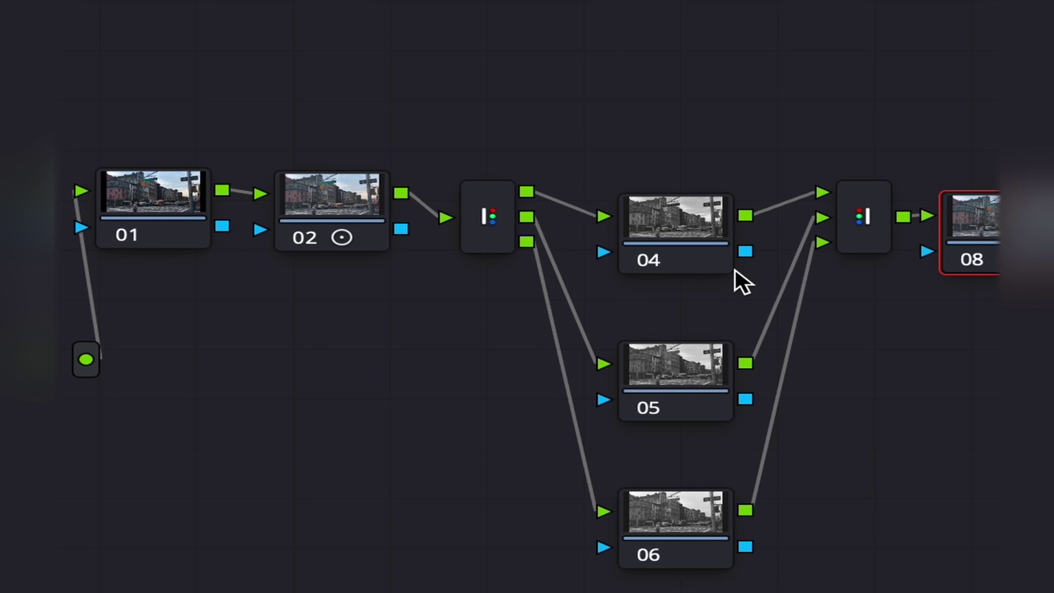
{"action": "type", "text": "RED"}
{"action": "key", "text": "Return"}
{"action": "right_click", "coordinate": [871, 212]}
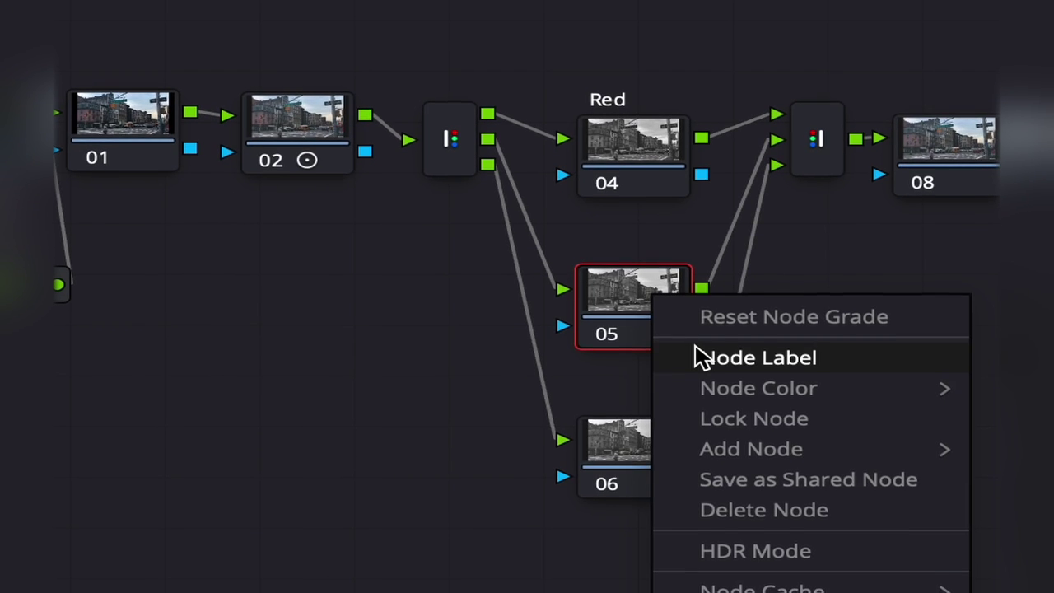
{"action": "left_click", "coordinate": [722, 362]}
{"action": "type", "text": "G"}
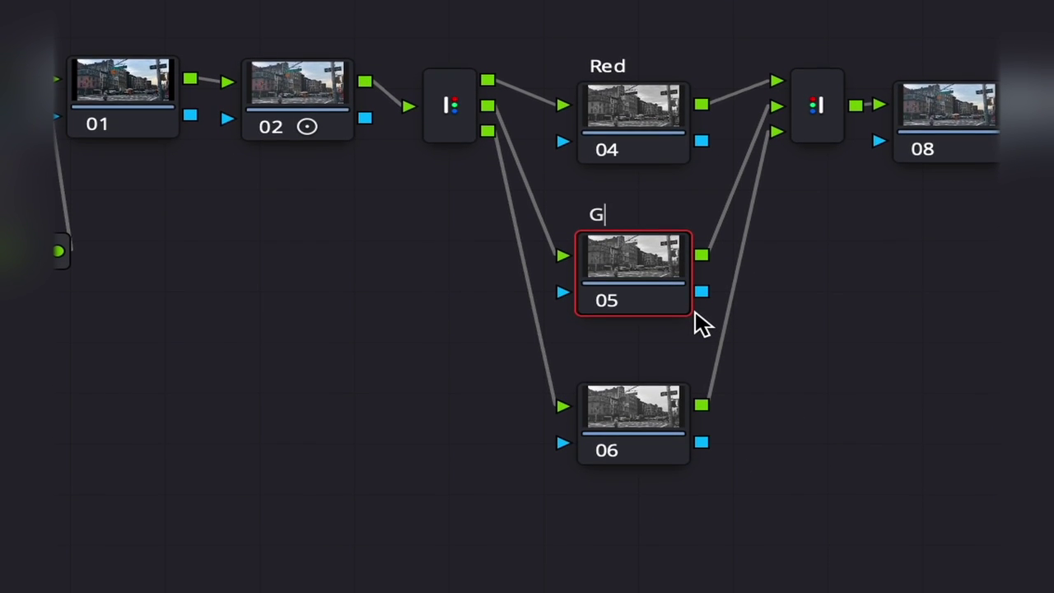
{"action": "type", "text": "reen"}
{"action": "key", "text": "Return"}
{"action": "right_click", "coordinate": [684, 466]}
{"action": "left_click", "coordinate": [685, 469]}
{"action": "type", "text": "Blue"}
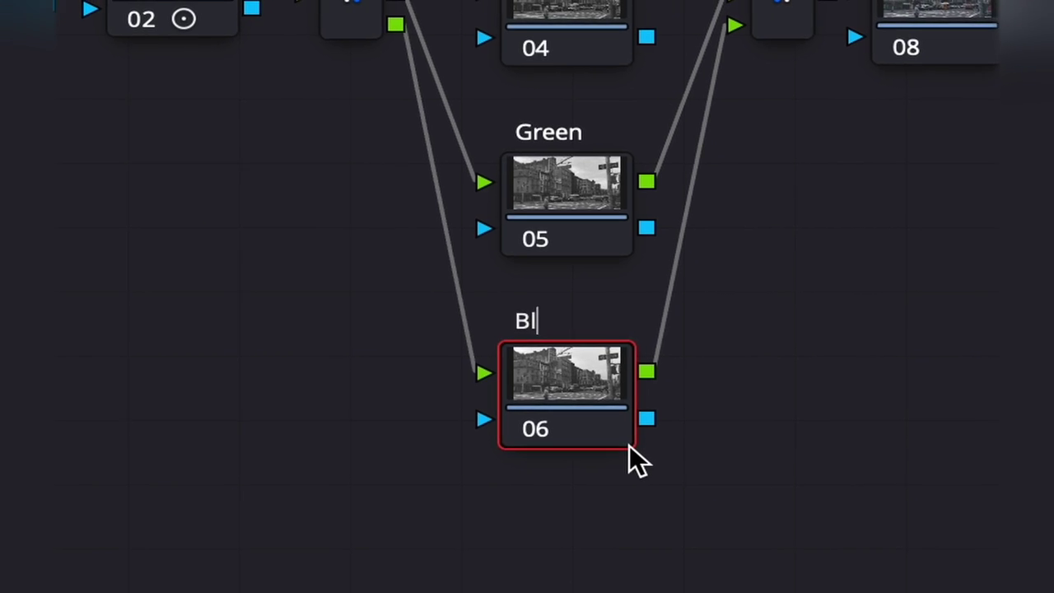
{"action": "left_click", "coordinate": [585, 45]}
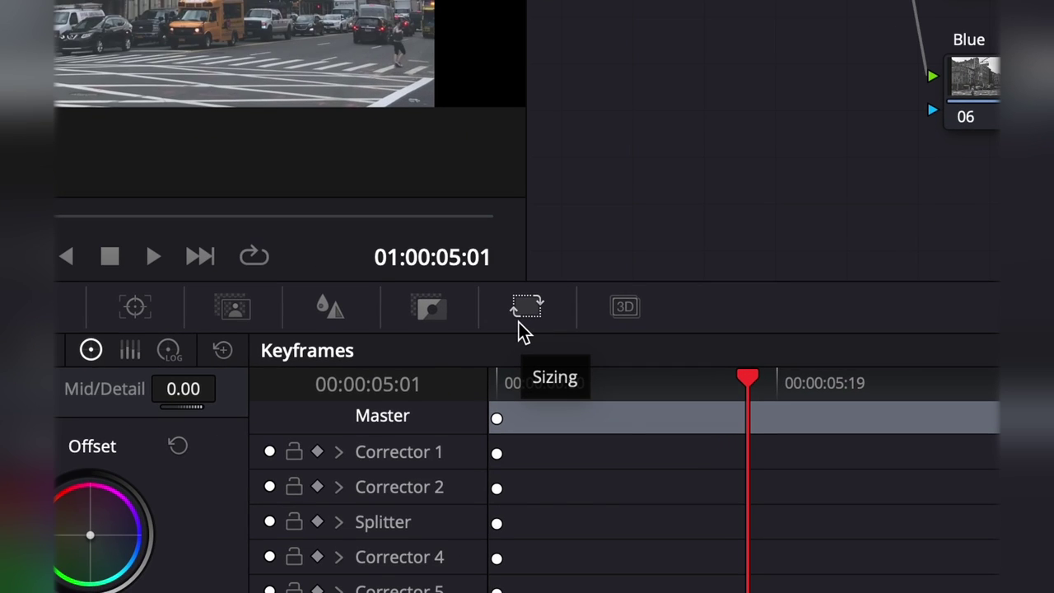
- Open the Sizing palette in Node Sizing mode for the channel nodes
{"action": "left_click", "coordinate": [519, 324]}
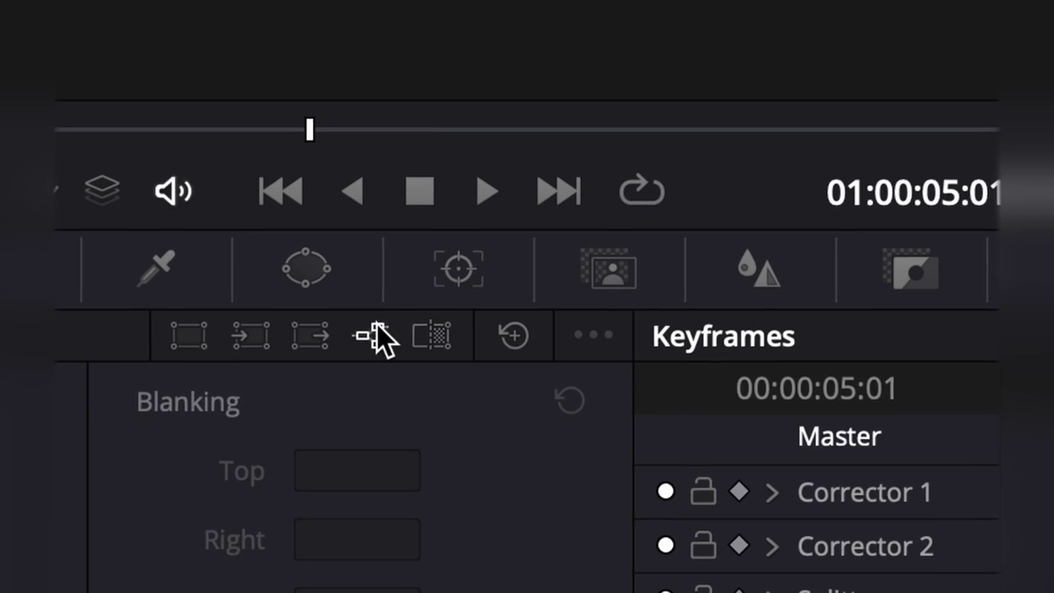
{"action": "left_click", "coordinate": [447, 389]}
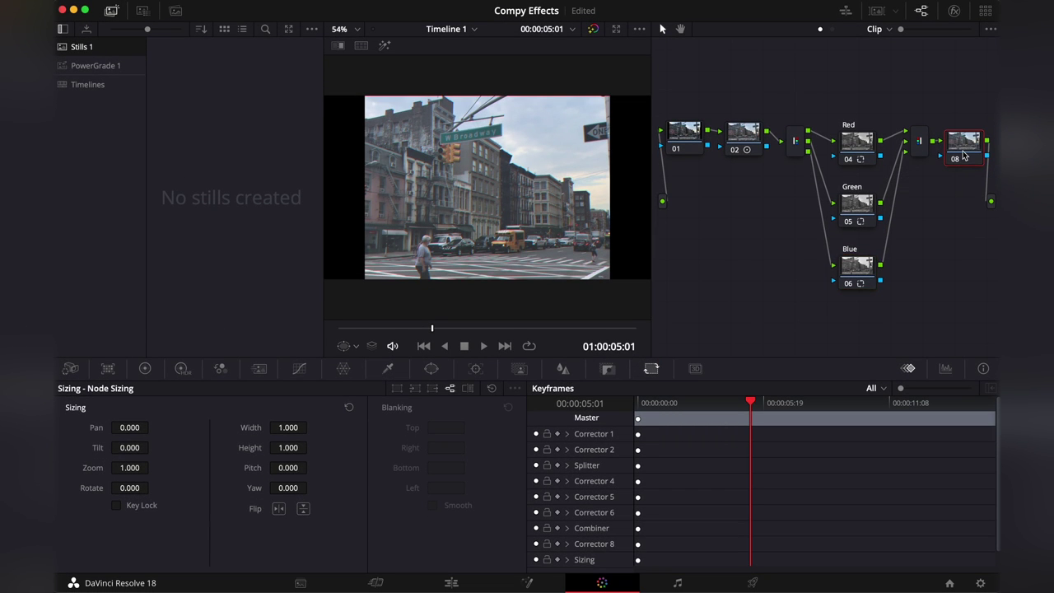
- In the Primaries Color Wheels, set node 08's Temp to -570.0
{"action": "left_click", "coordinate": [184, 372]}
{"action": "left_click", "coordinate": [150, 374]}
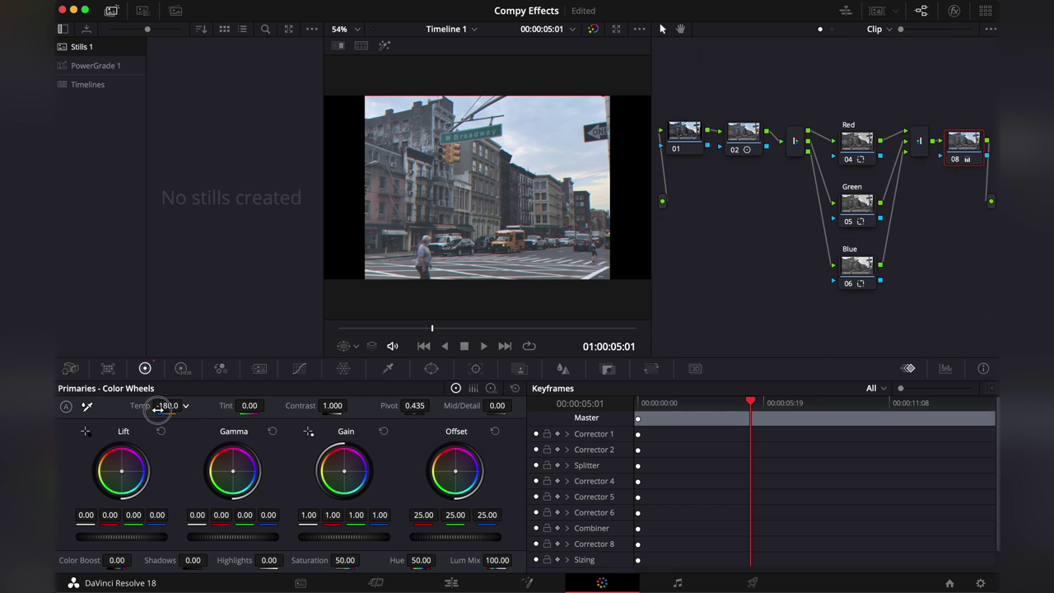
{"action": "left_click_drag", "start_coordinate": [156, 409], "coordinate": [159, 409]}
- Return to the Edit page, scrub the clip, and search the Effects Library for 'fil'
{"action": "key", "text": "shift+4"}
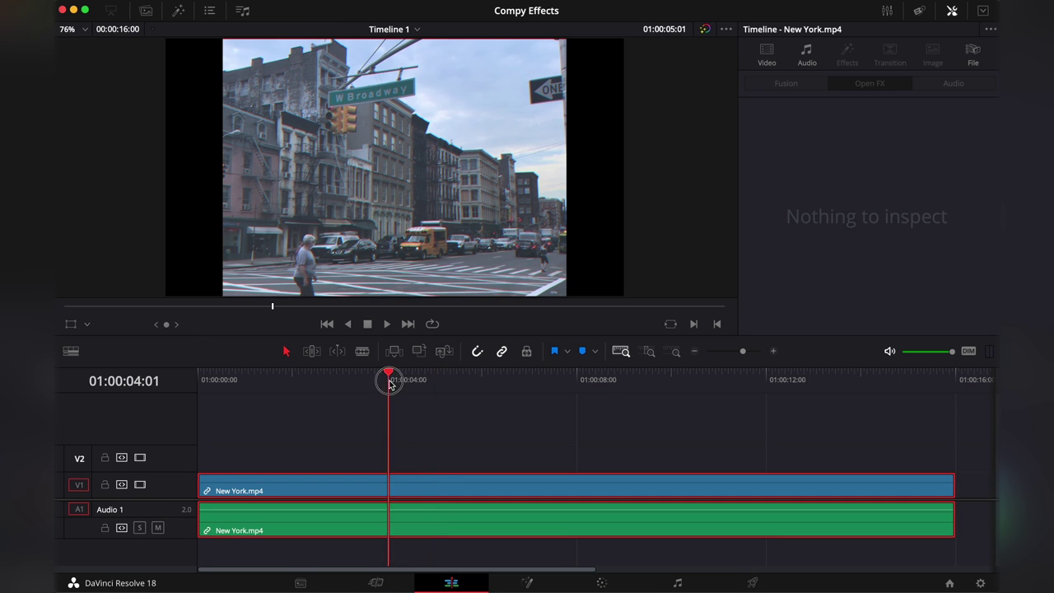
{"action": "left_click_drag", "start_coordinate": [389, 383], "coordinate": [217, 380]}
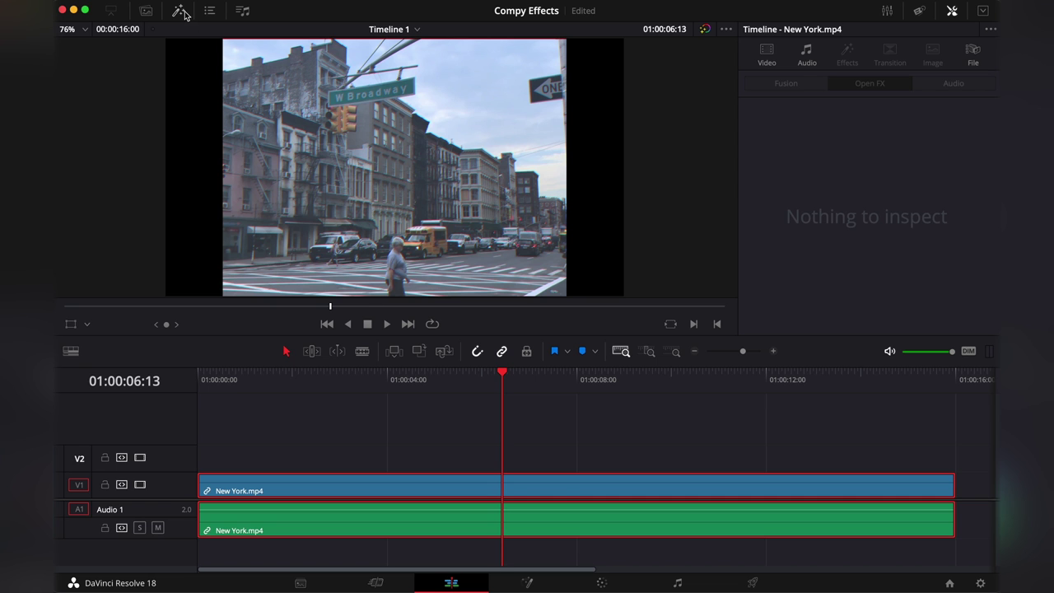
{"action": "left_click", "coordinate": [180, 11]}
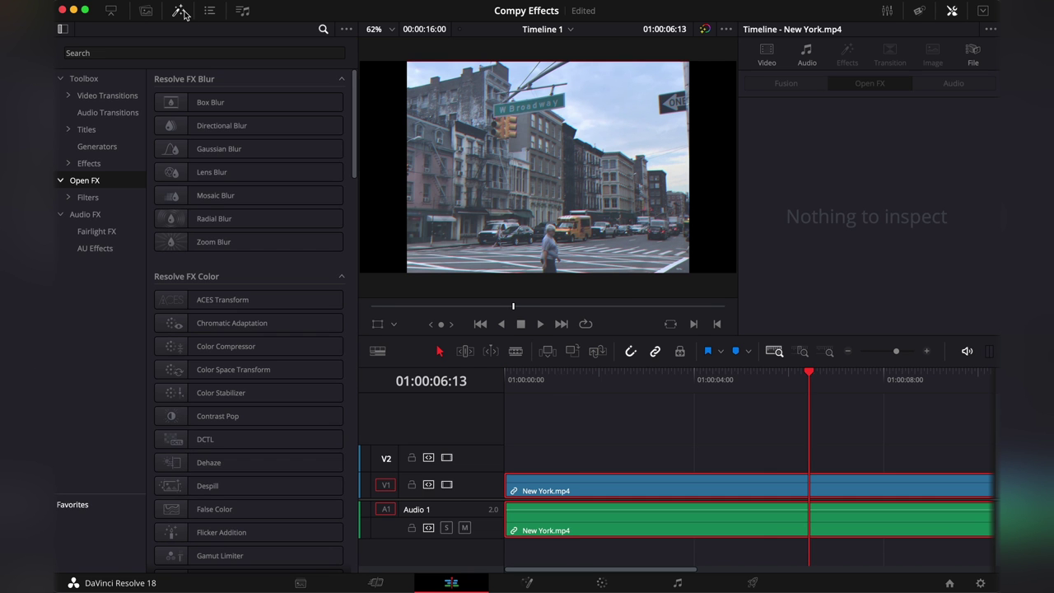
{"action": "left_click", "coordinate": [199, 53]}
{"action": "type", "text": "fil"}
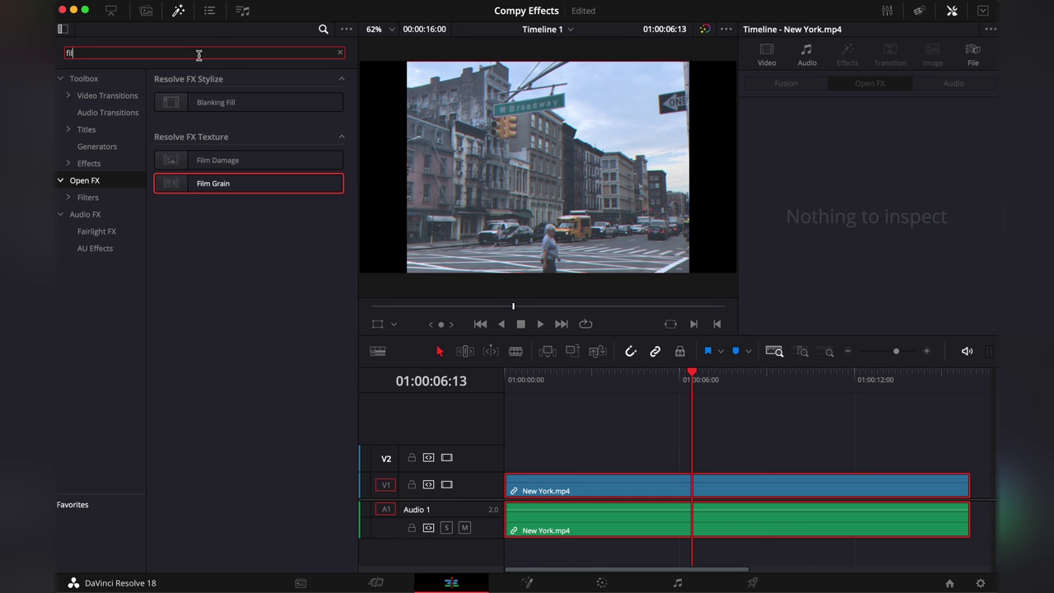